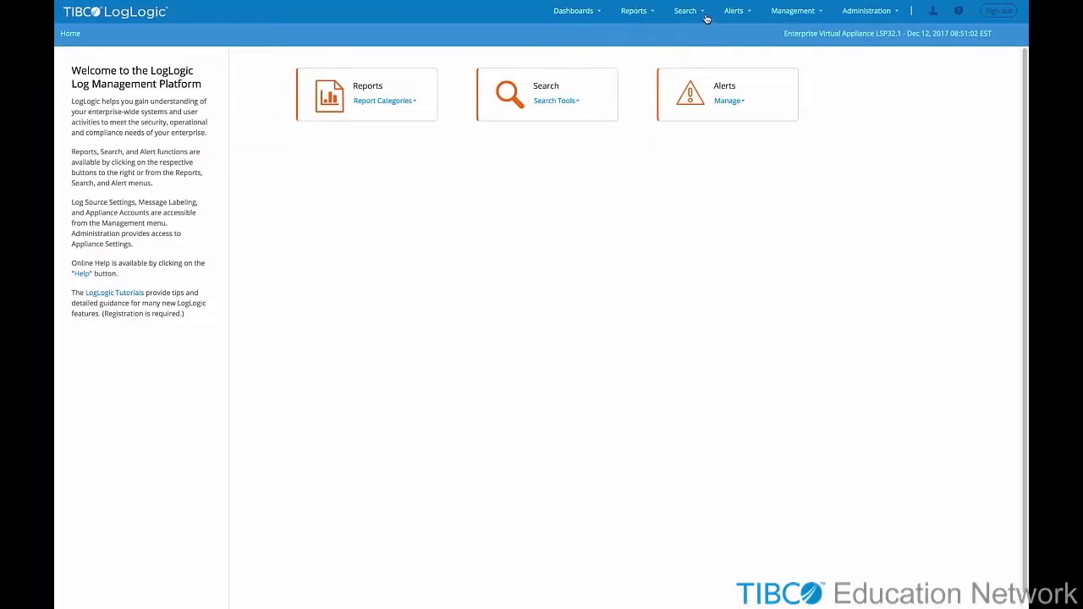
- Start a new Index Search, which defaults to All Sources over the Last Hour
click(706, 17)
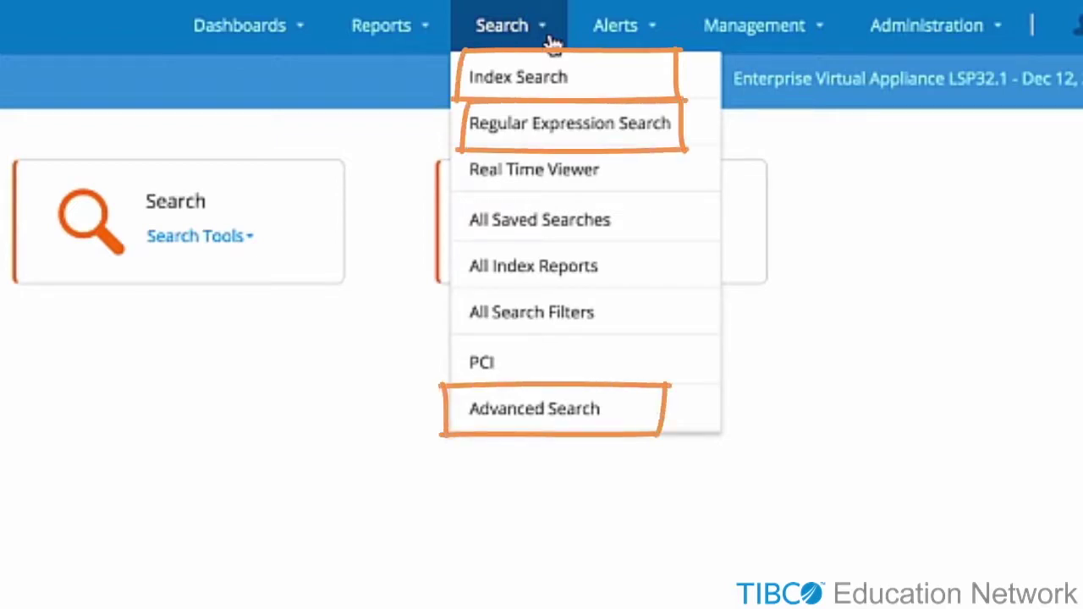
click(572, 82)
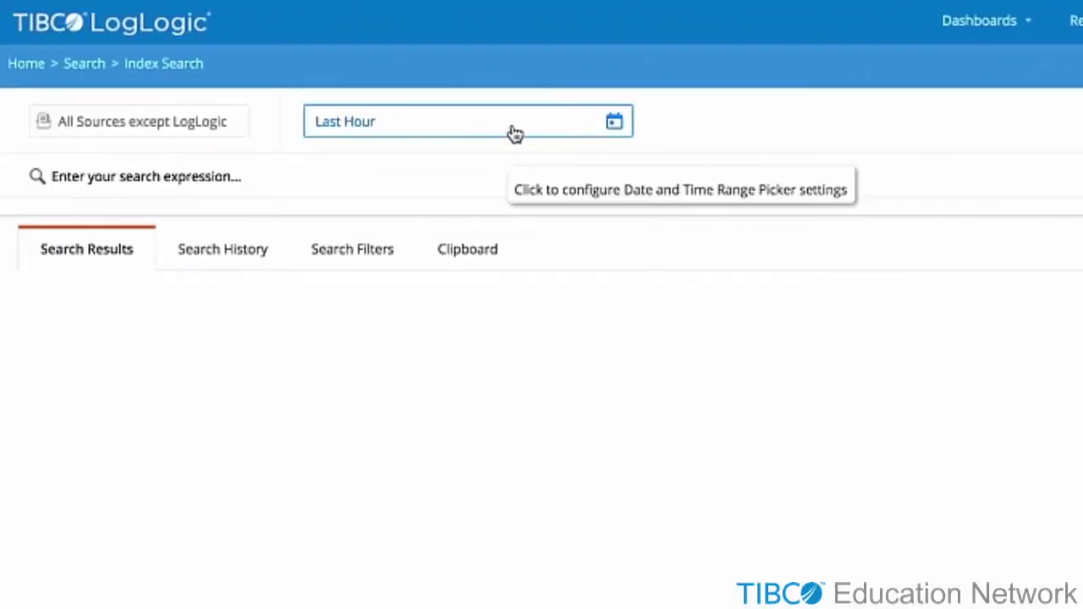
click(189, 128)
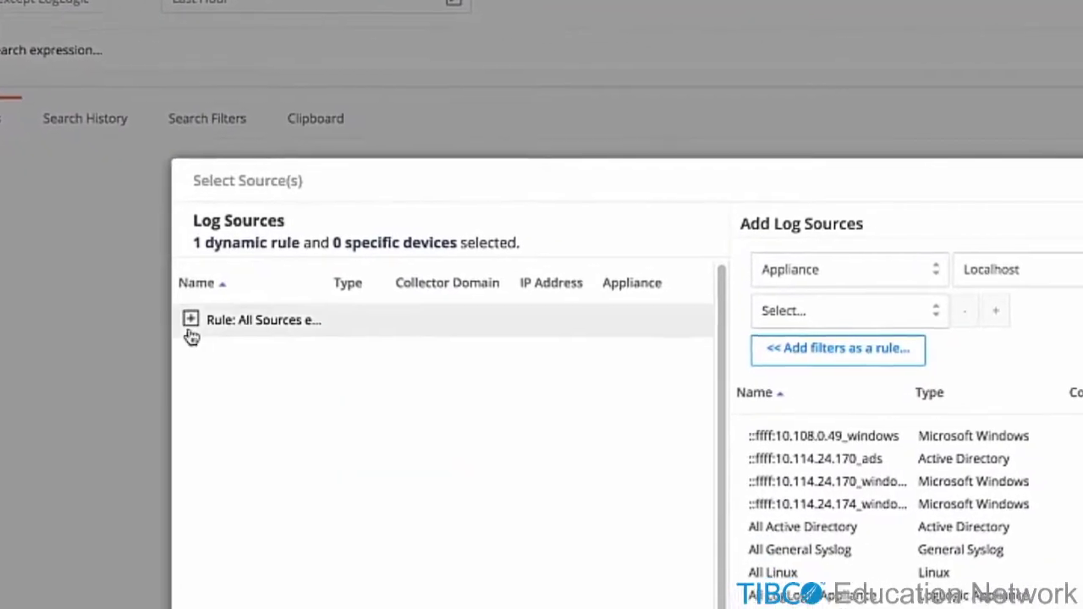
- Restrict the searched log sources to All Microsoft Windows
click(189, 320)
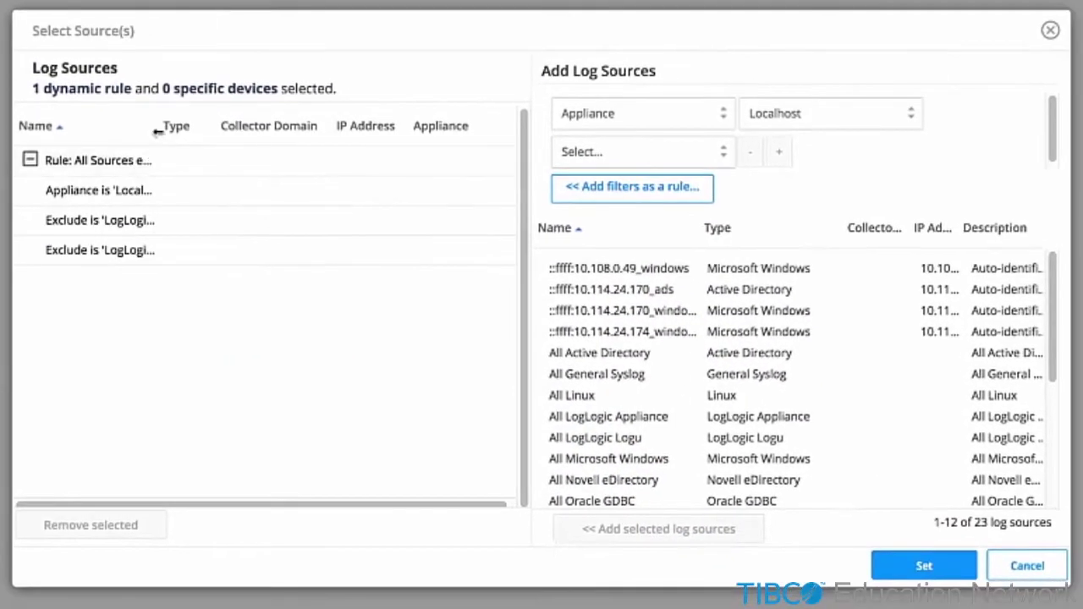
drag(221, 190, 303, 201)
drag(234, 139, 235, 140)
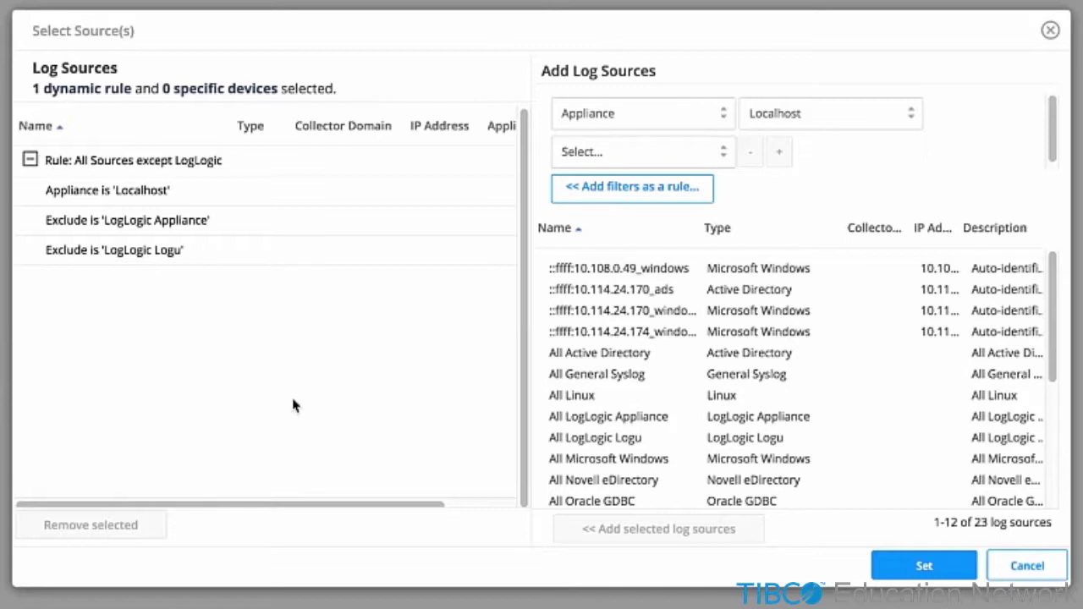
click(666, 461)
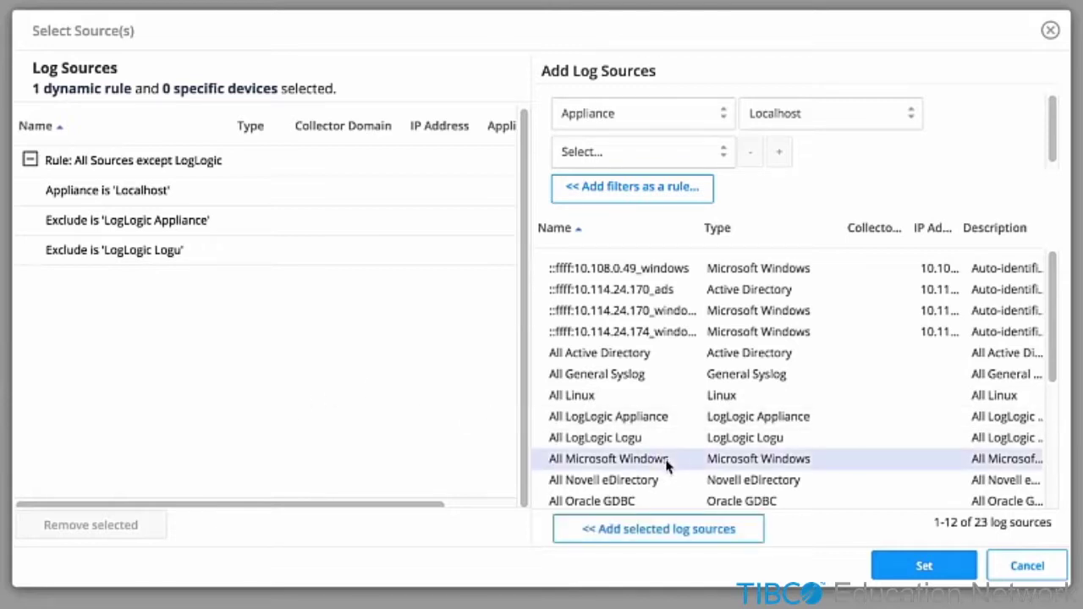
click(663, 534)
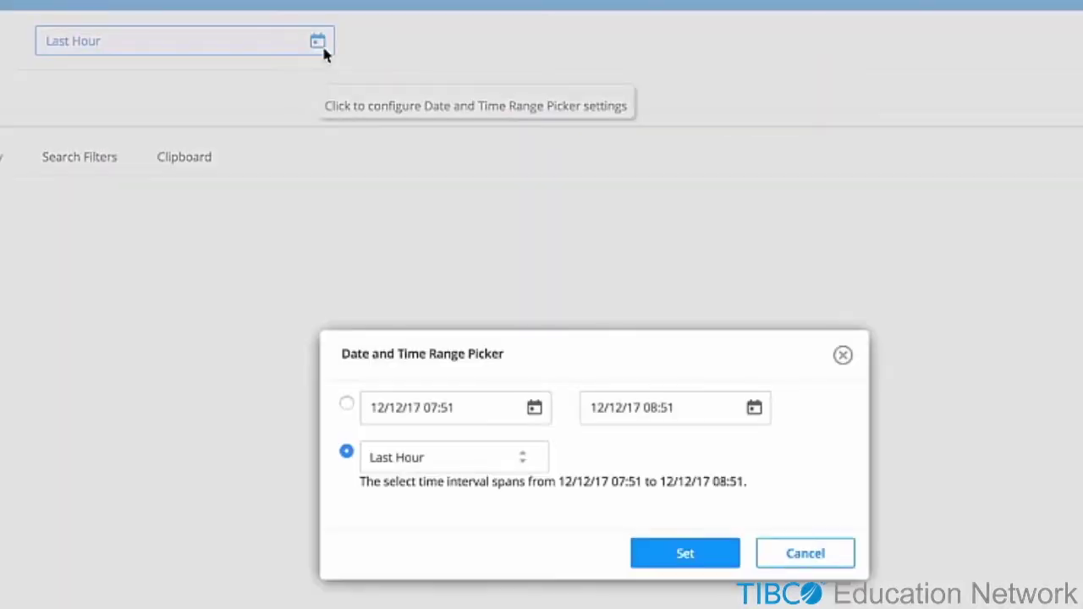
click(538, 458)
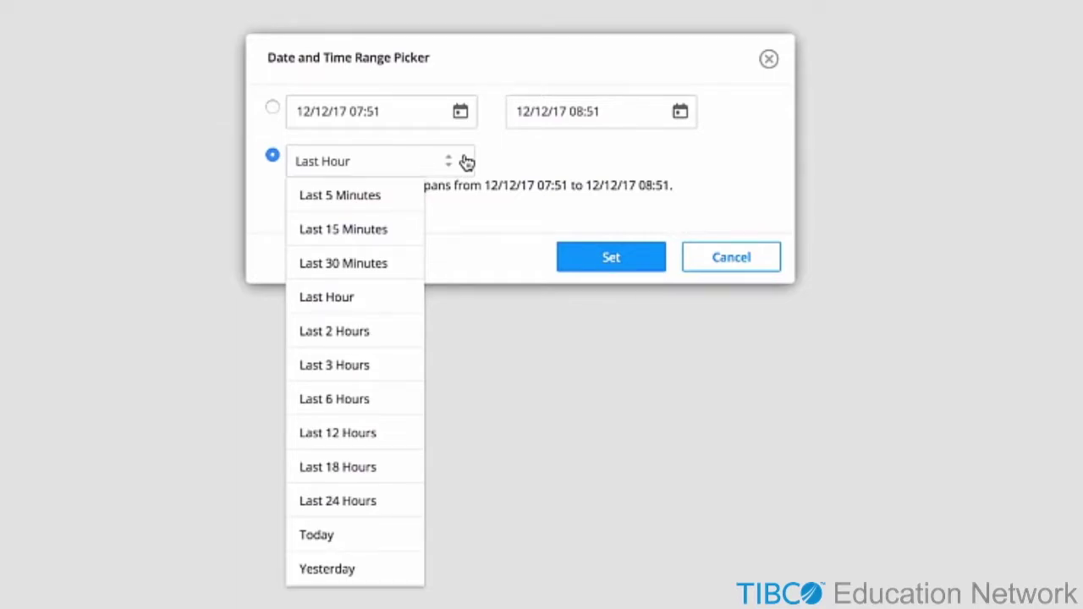
click(466, 162)
click(460, 111)
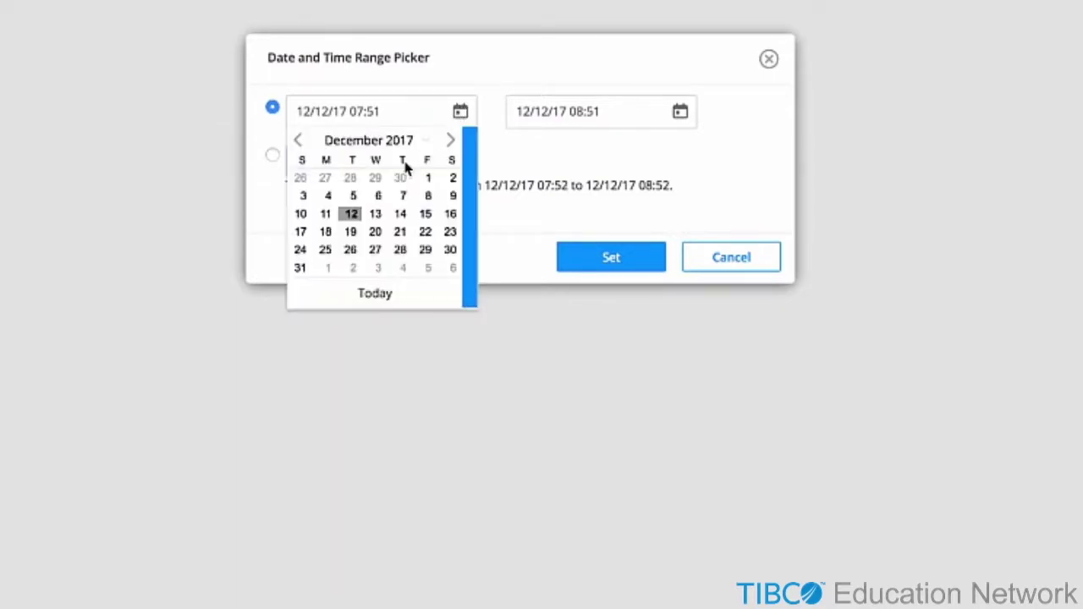
click(680, 114)
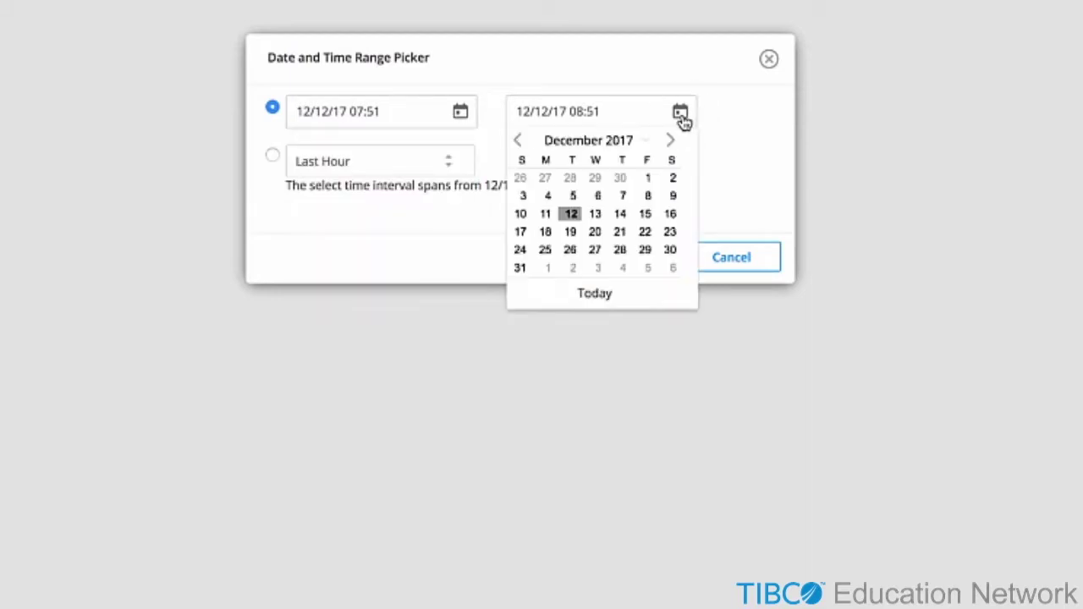
click(281, 166)
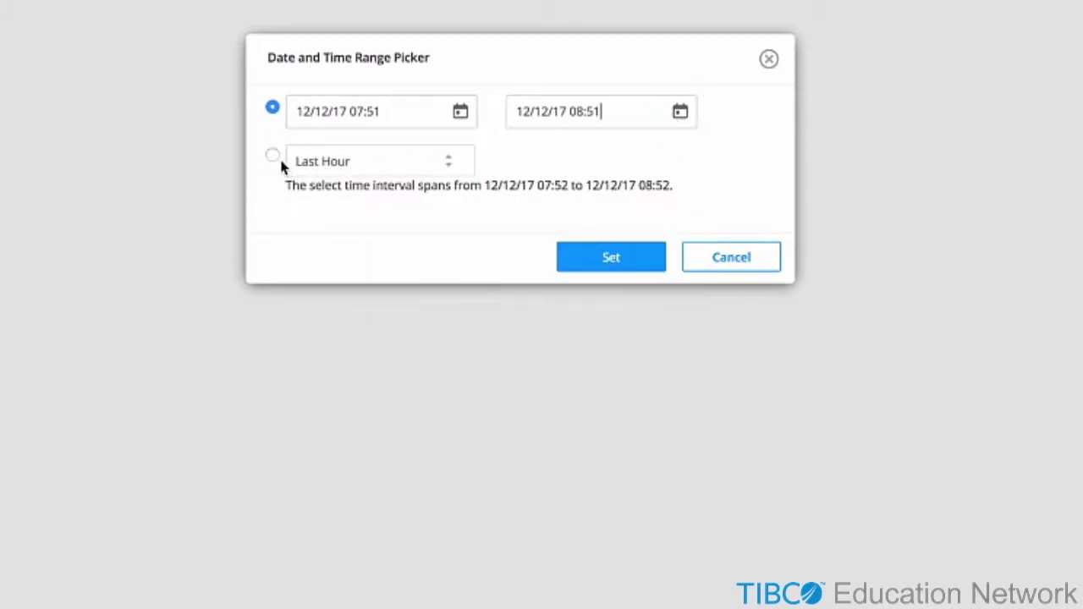
click(273, 158)
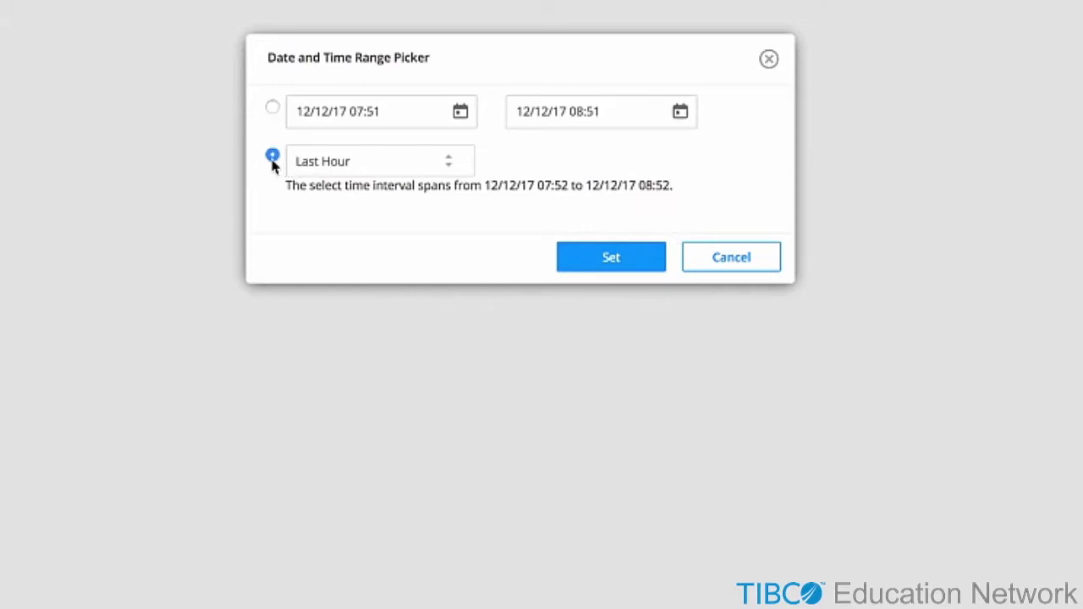
- Run the Last Hour search and confirm retrieving all Microsoft Windows messages
click(644, 266)
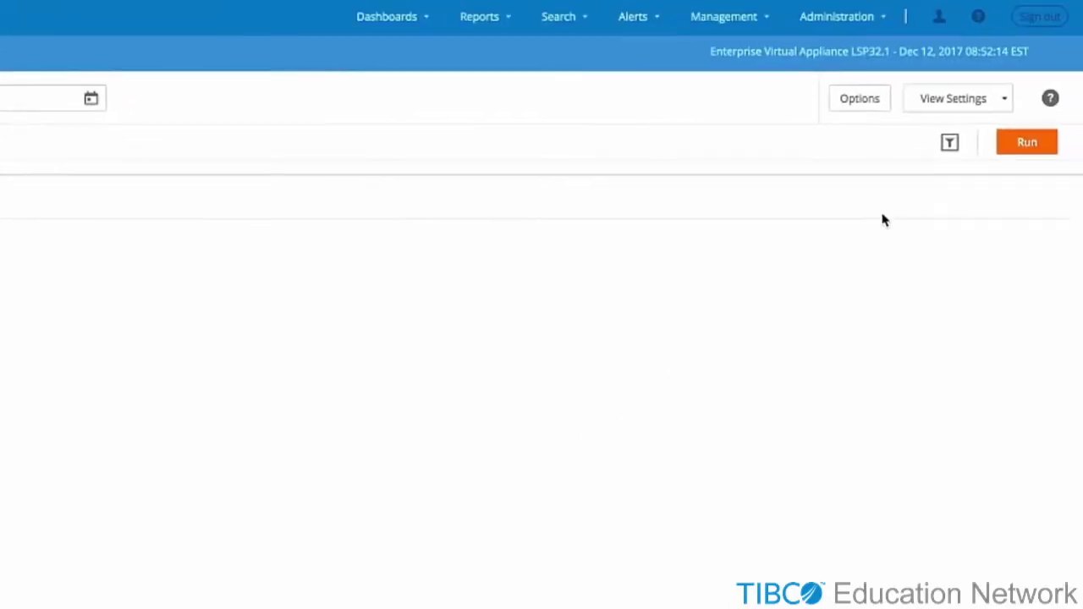
click(1025, 145)
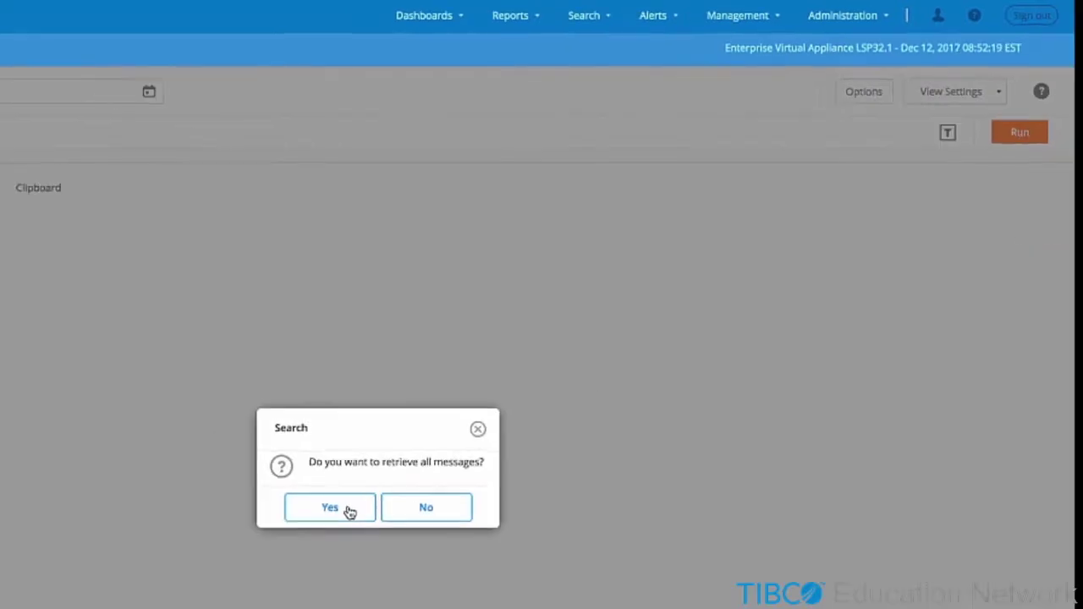
click(330, 508)
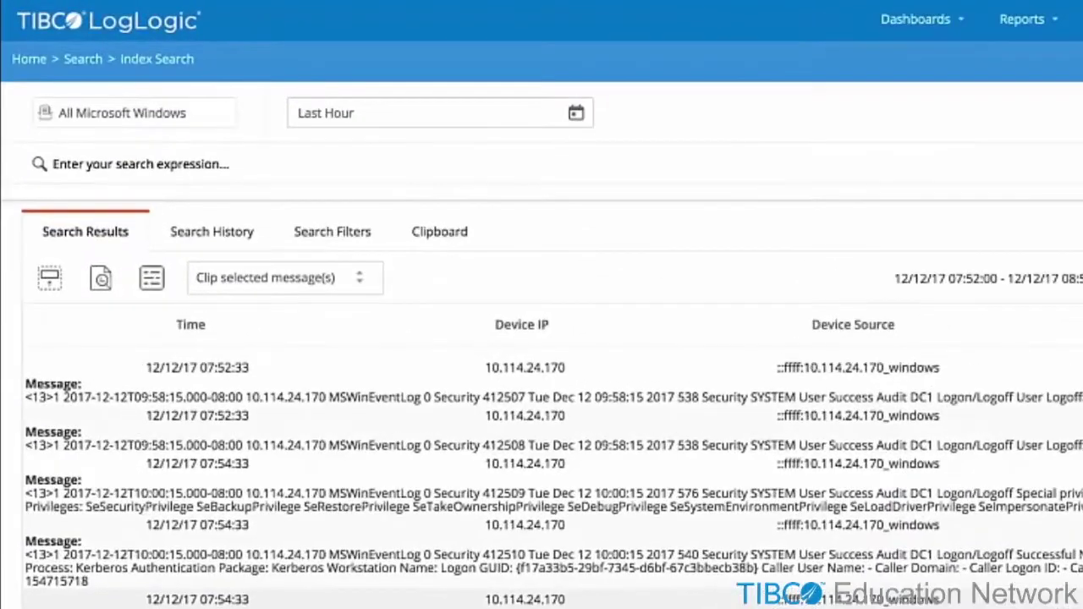
- Add event number 576 from a result message to the expression and search for it
click(697, 397)
double_click(685, 397)
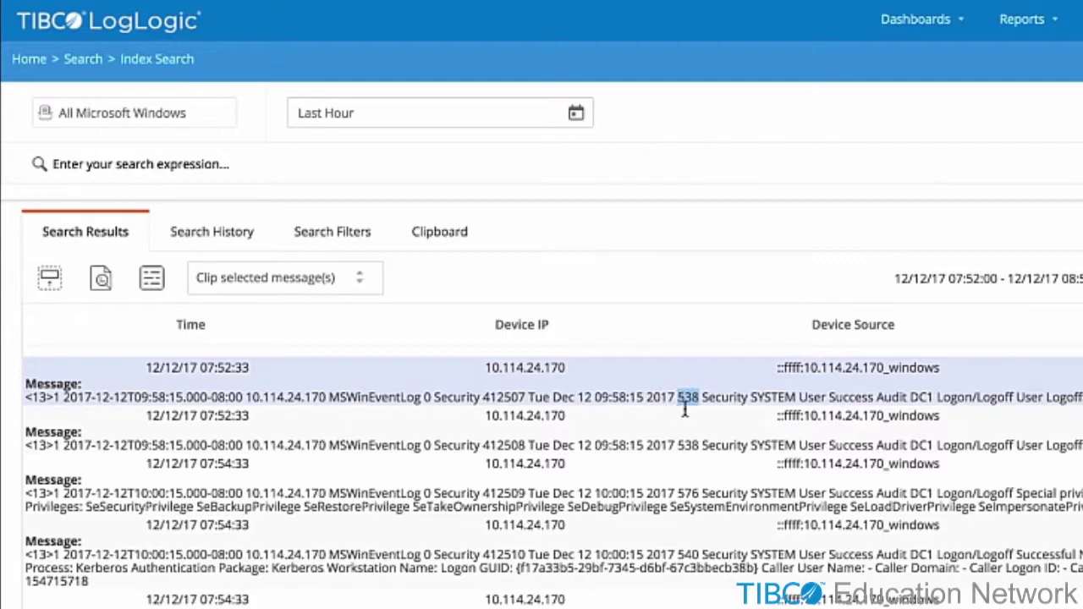
double_click(689, 492)
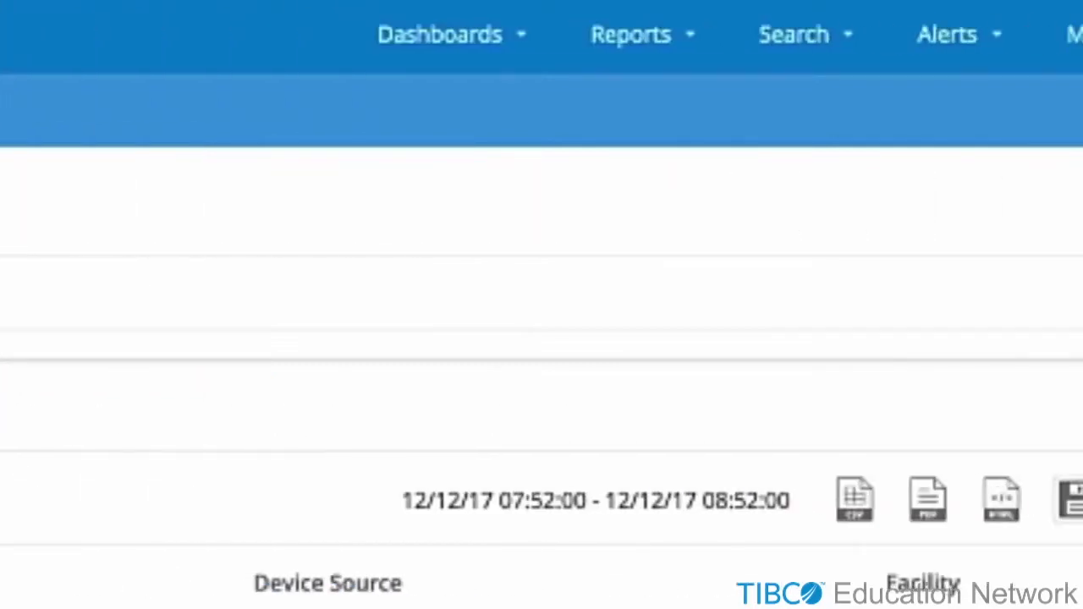
click(925, 293)
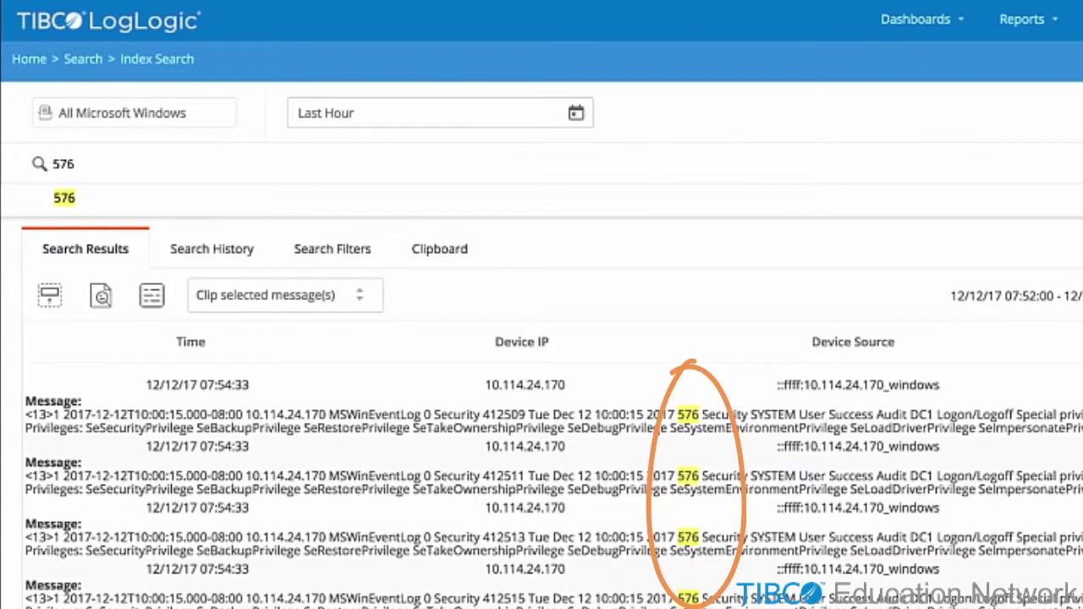
- Search for '576 AND Logon', then reopen the expression for further editing
click(631, 157)
text(AN)
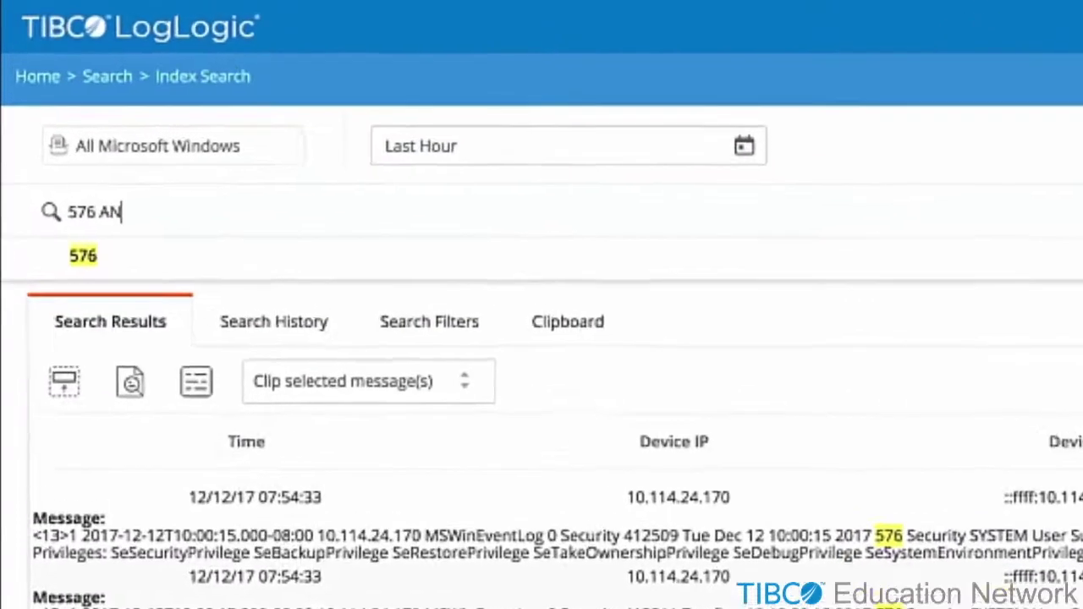
text(D Logon)
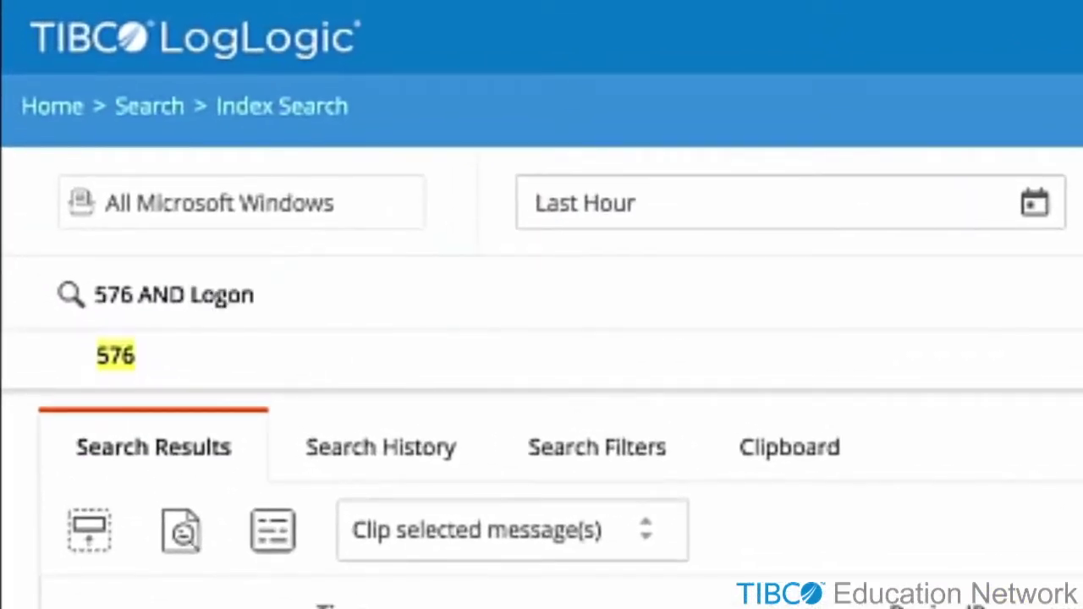
click(938, 305)
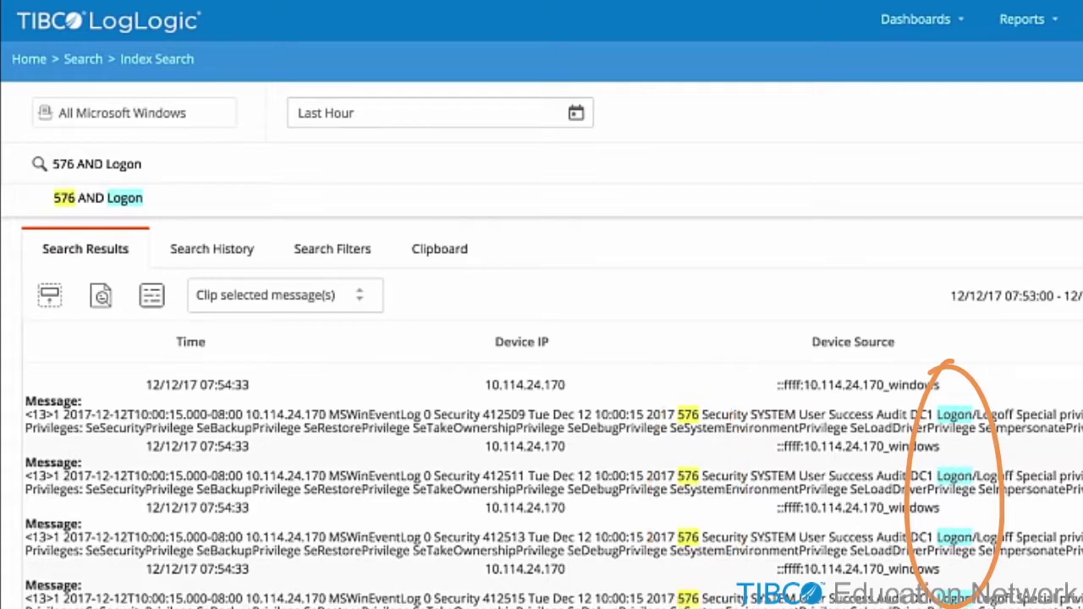
click(595, 164)
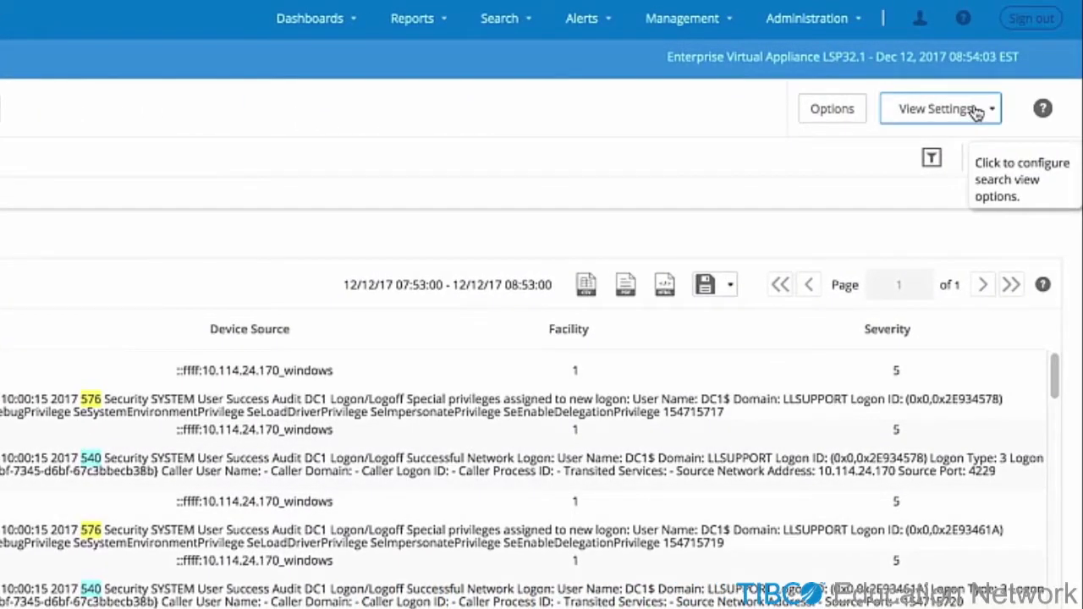
- Show a timeline of the results grouped by Device
click(976, 113)
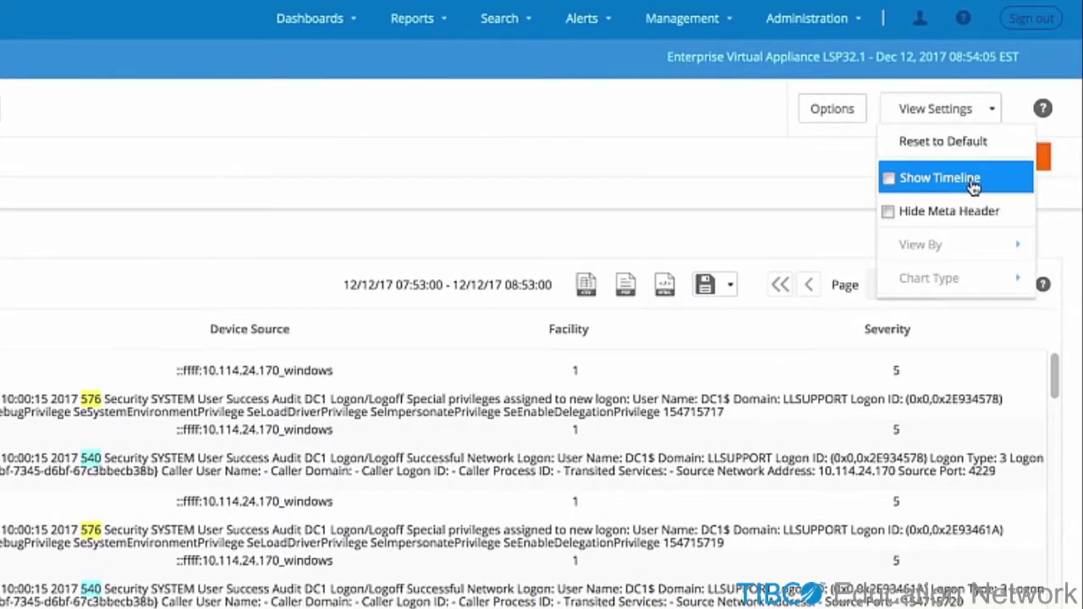
click(972, 180)
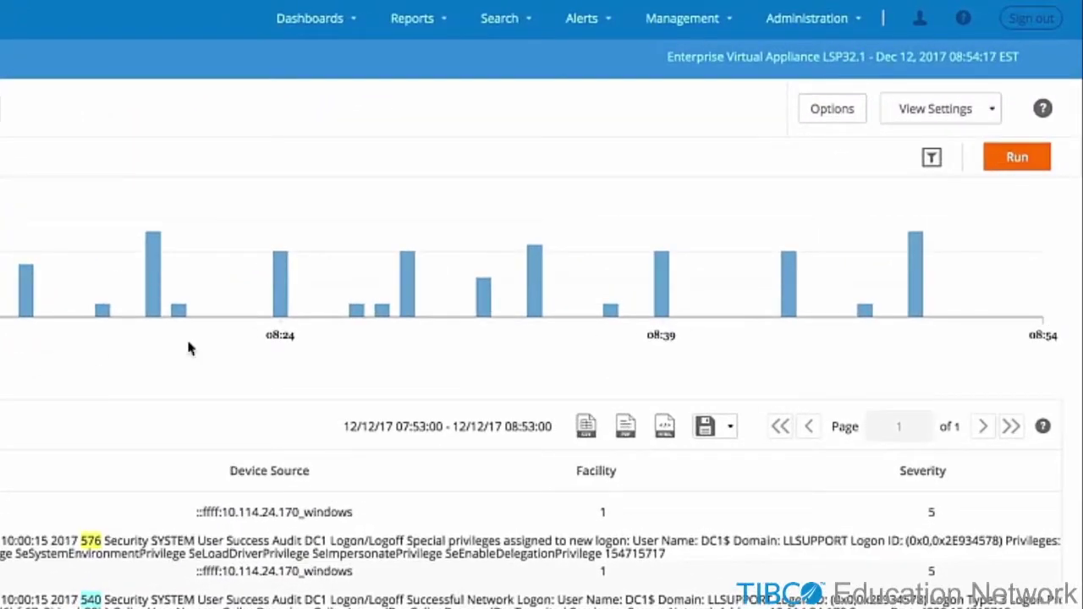
click(994, 111)
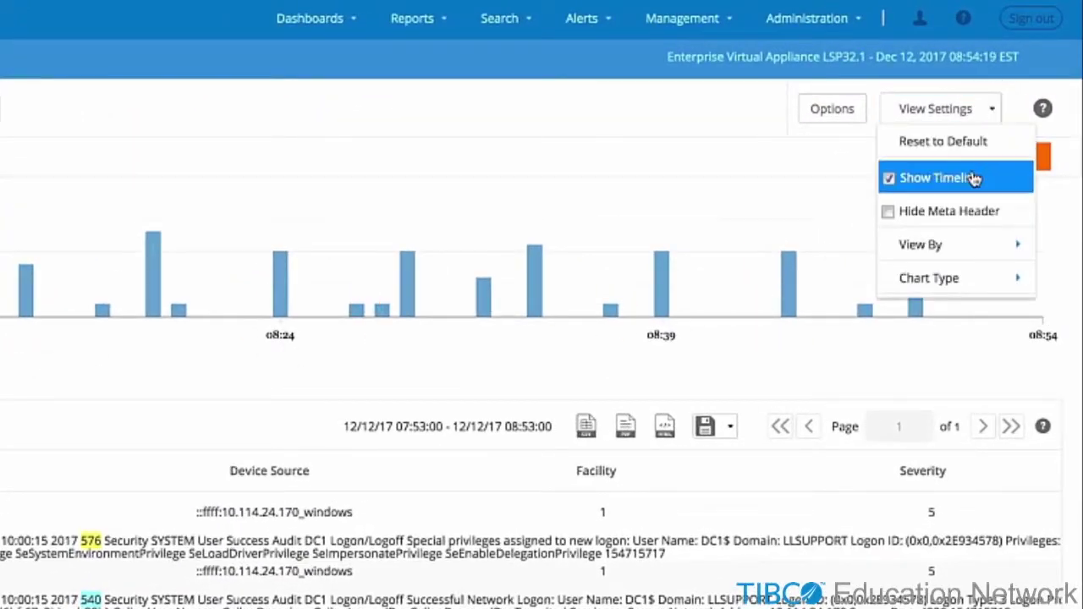
mouse_move(966, 249)
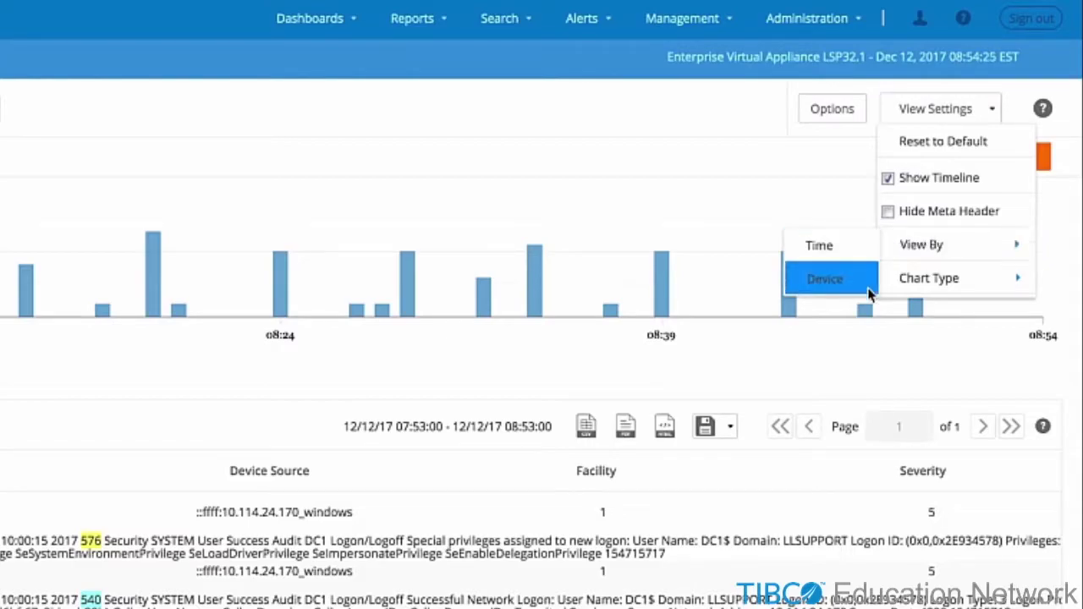
click(823, 278)
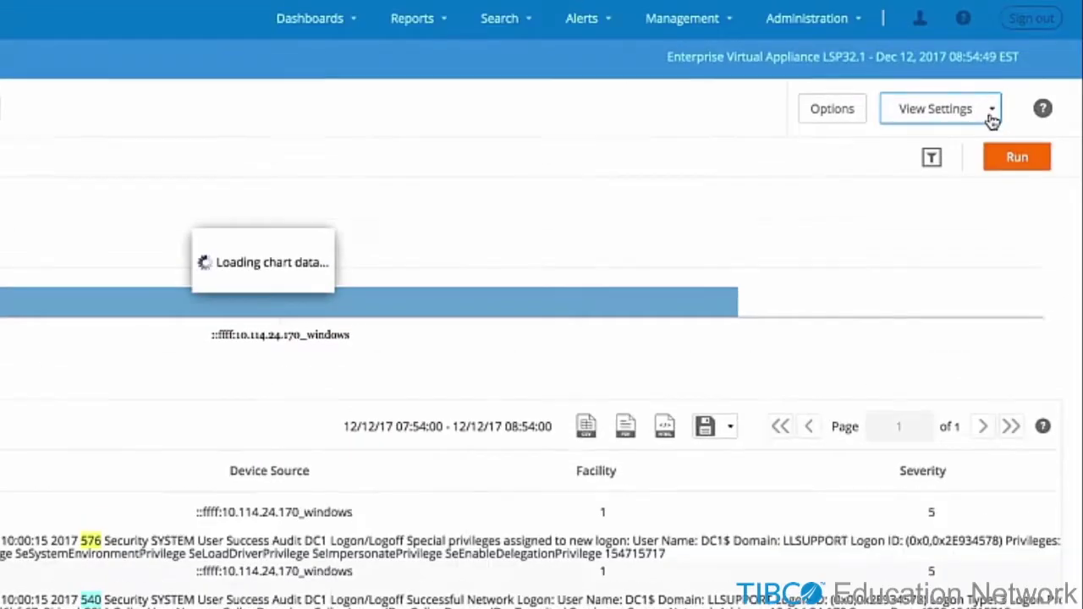
- Draw the timeline as a Line Chart and choose HTML for saving the results
click(925, 110)
mouse_move(966, 280)
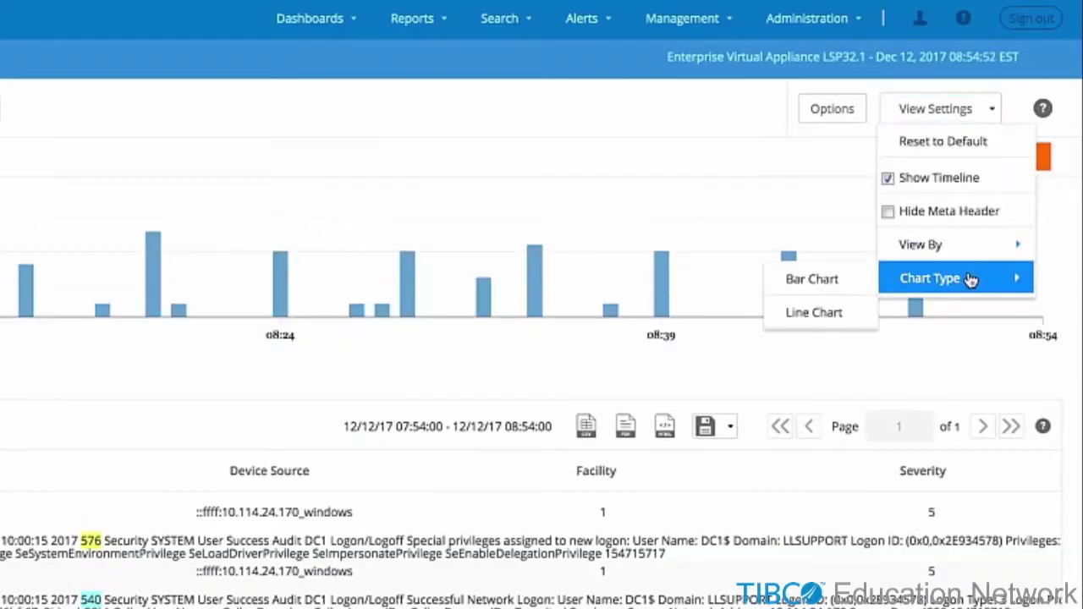
click(874, 326)
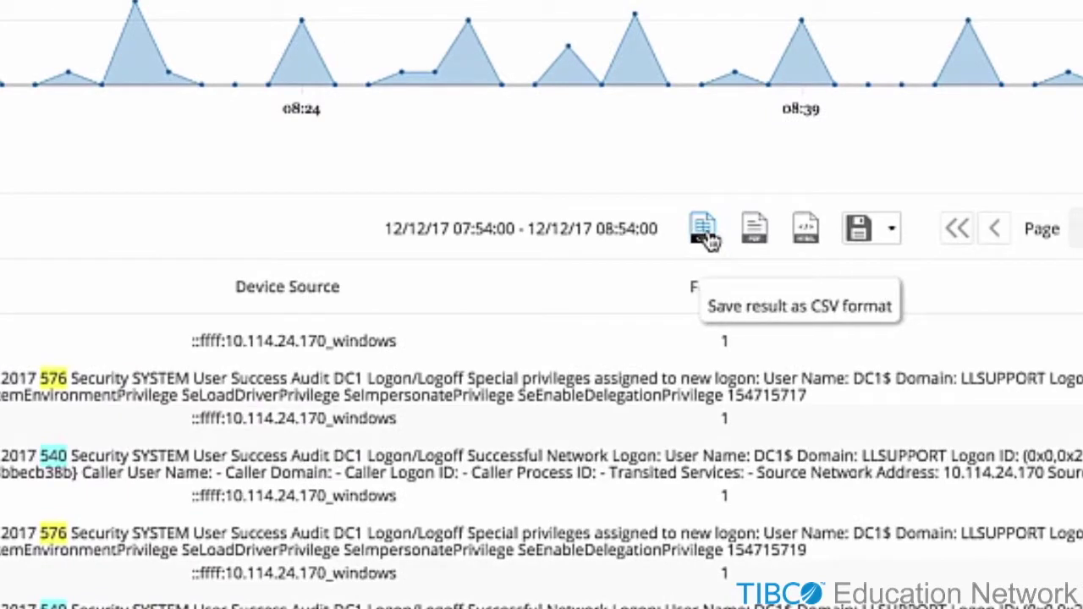
click(808, 230)
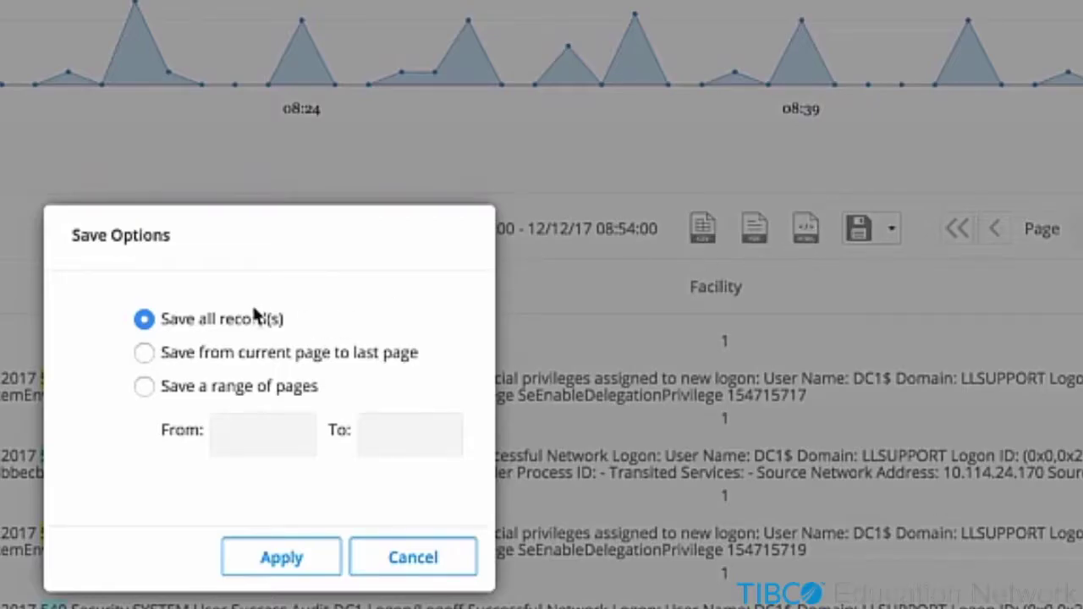